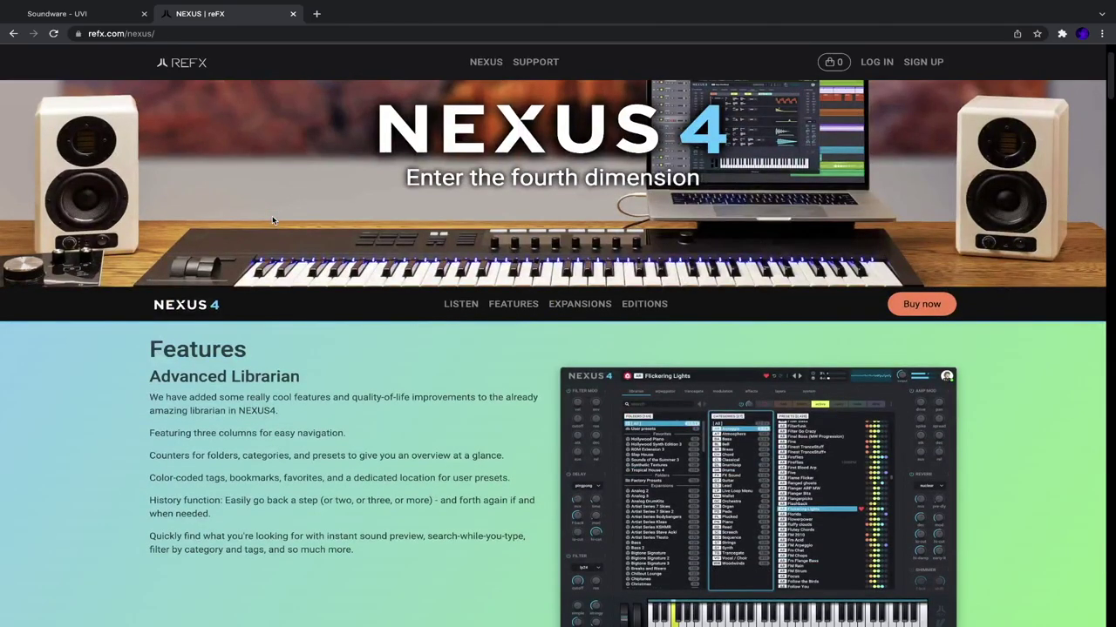
# Step: Scroll down the reFX Nexus 4 page past Advanced Librarian to the Arpeggiator Deluxe section
pyautogui.scroll(-2, 271, 220)
pyautogui.scroll(-3, 270, 218)
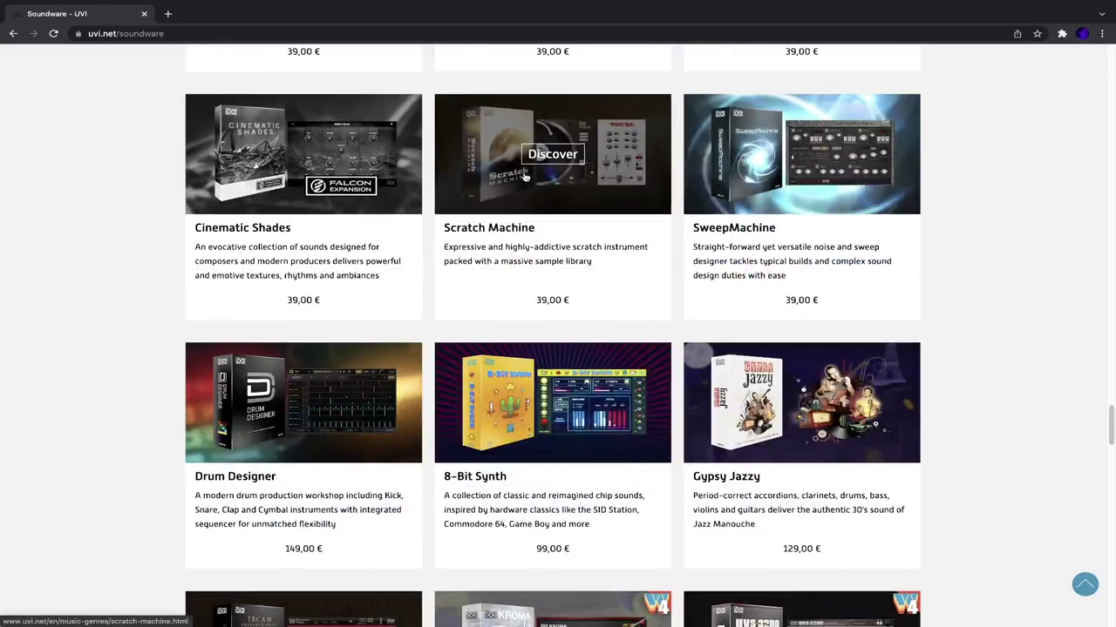
# Step: Scroll the uvi.net Soundware product grid past Scratch Machine and Drum Designer
pyautogui.scroll(-3, 525, 176)
pyautogui.scroll(-2, 526, 177)
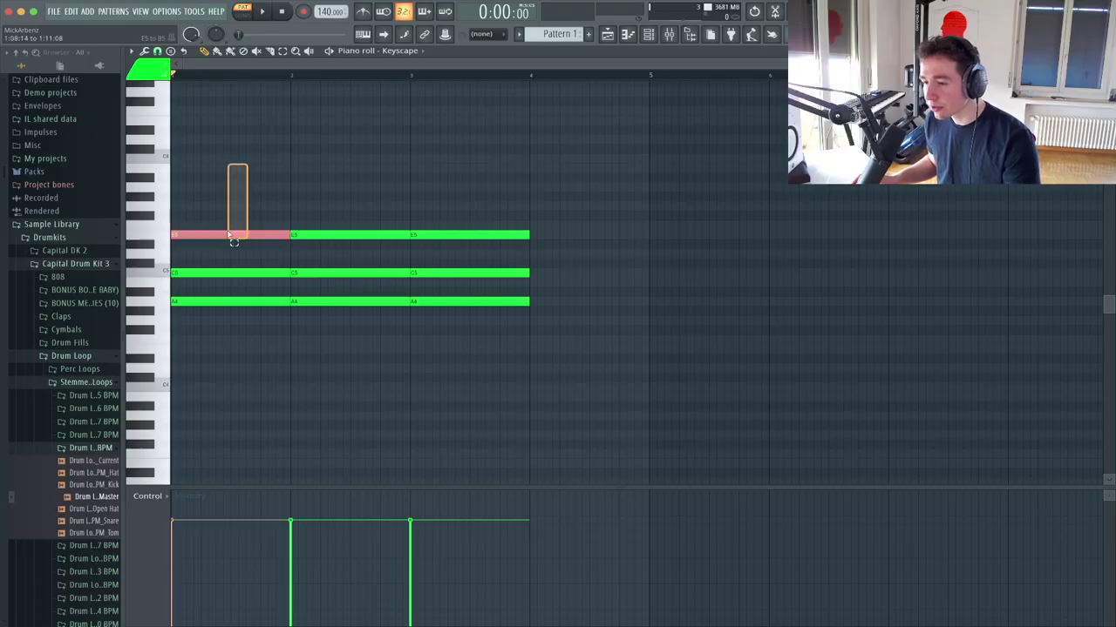
# Step: Shift bar 2's chord up to D5–F5–A5 and bar 3's chord down to E4–G4–B4
pyautogui.moveTo(220, 349); pyautogui.dragTo(219, 346)
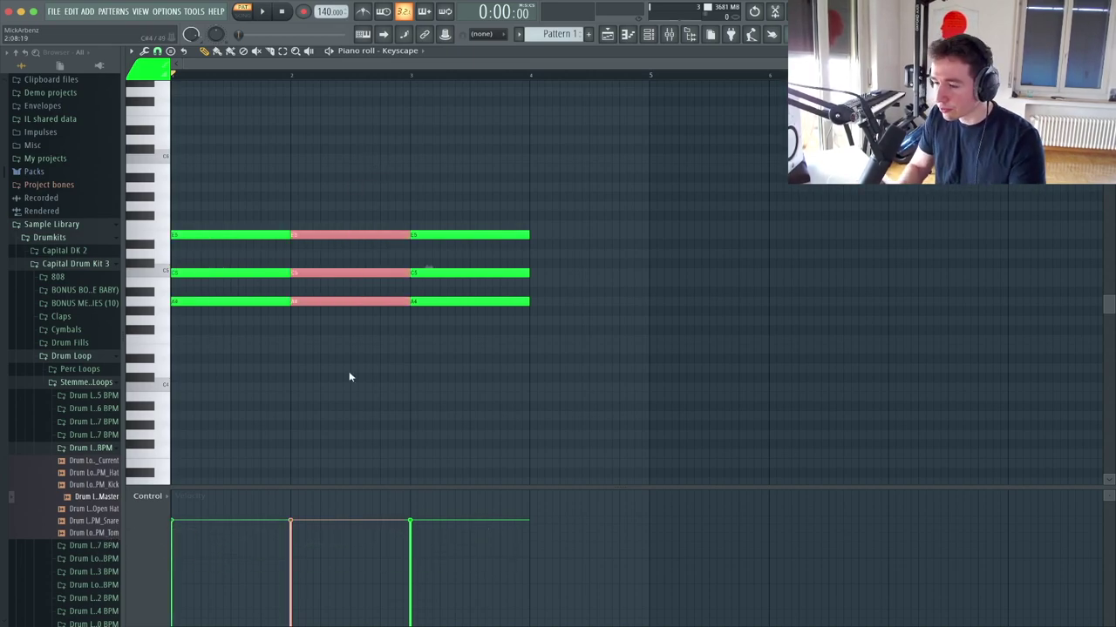
pyautogui.hotkey('shift', 'Up')
pyautogui.hotkey('shift', 'Up')
pyautogui.hotkey('shift', 'Up')
pyautogui.hotkey('shift', 'Up')
pyautogui.hotkey('shift', 'Up')
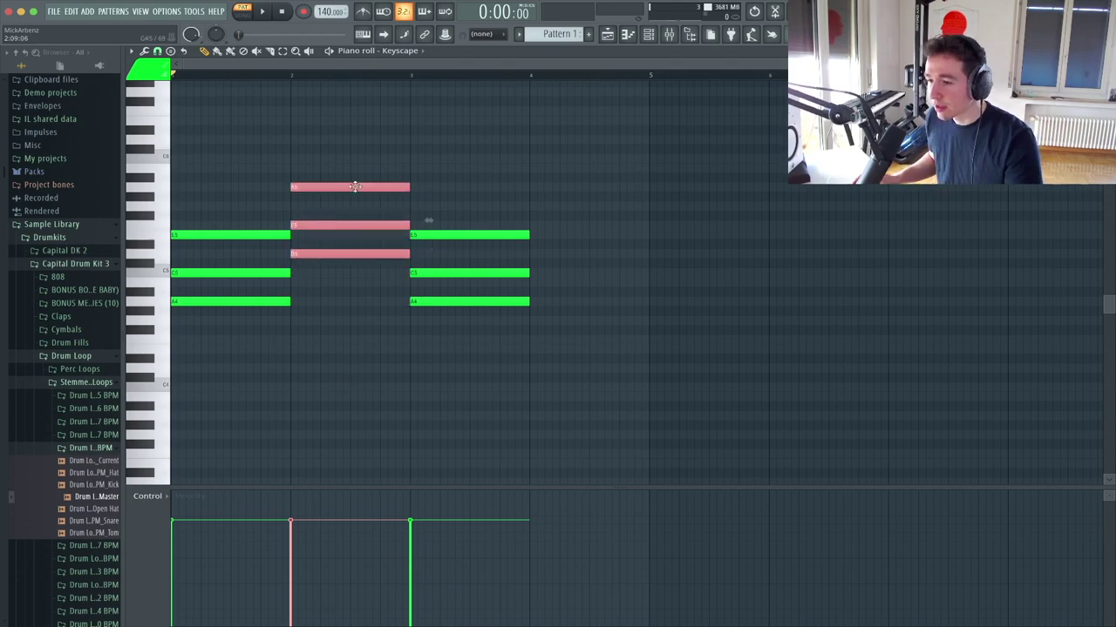
pyautogui.moveTo(365, 157); pyautogui.dragTo(392, 301)
pyautogui.moveTo(484, 237); pyautogui.dragTo(452, 348)
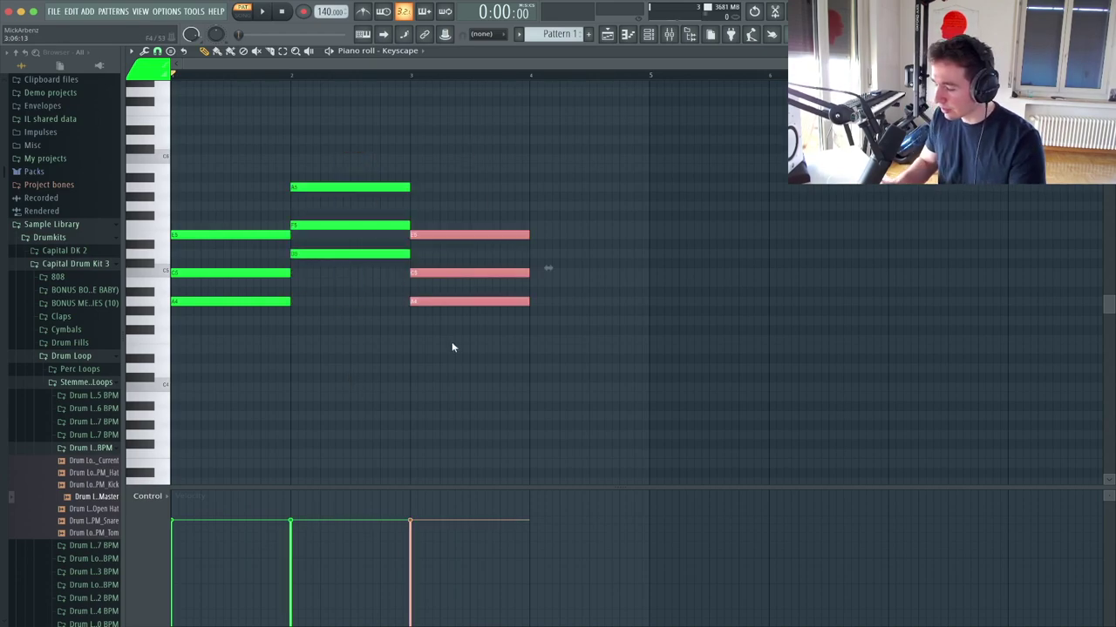
pyautogui.hotkey('shift', 'Down')
pyautogui.hotkey('shift', 'Down')
pyautogui.hotkey('shift', 'Down')
pyautogui.hotkey('shift', 'Down')
pyautogui.hotkey('shift', 'Down')
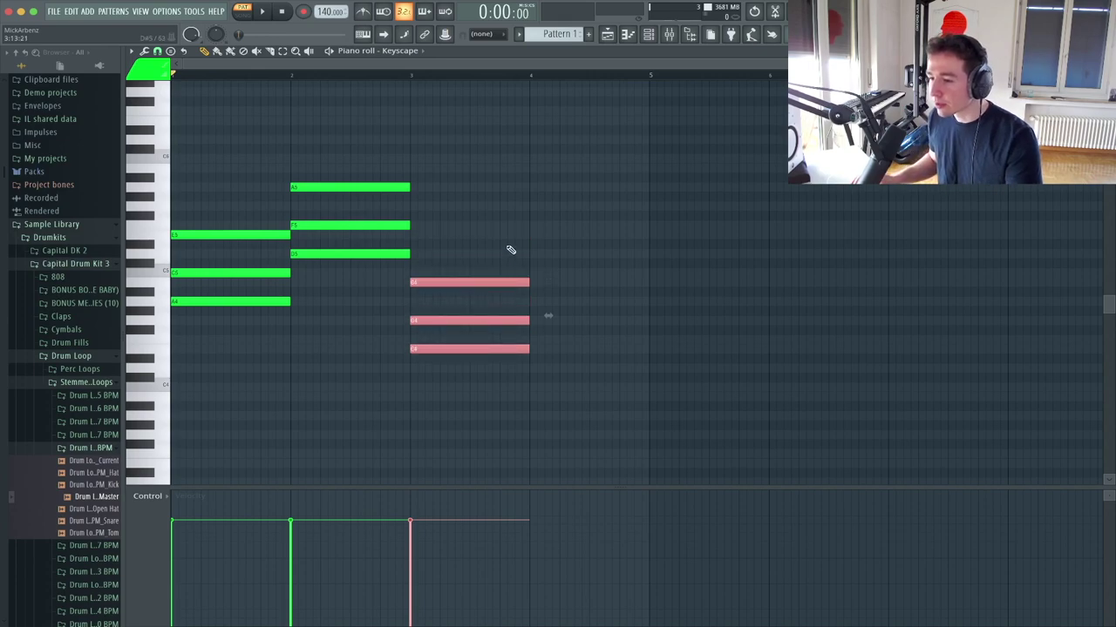
pyautogui.moveTo(476, 329); pyautogui.dragTo(459, 405)
pyautogui.moveTo(644, 428); pyautogui.dragTo(174, 152)
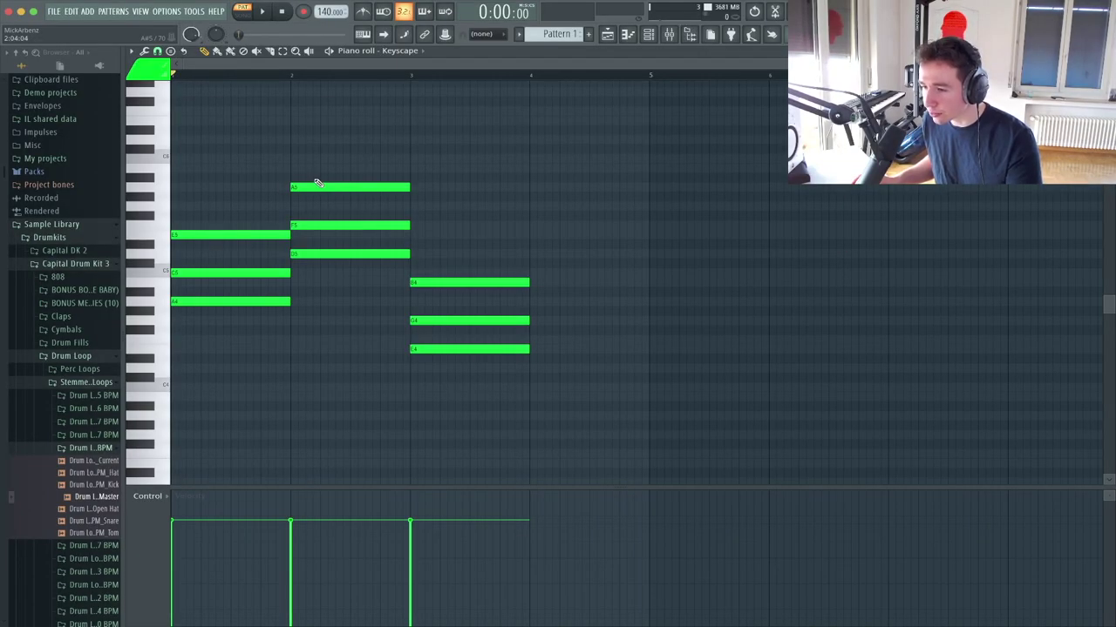
# Step: Marquee-select all nine chord notes in the Keyscape piano roll, then deselect them
pyautogui.moveTo(528, 186); pyautogui.dragTo(264, 465)
pyautogui.click(468, 433)
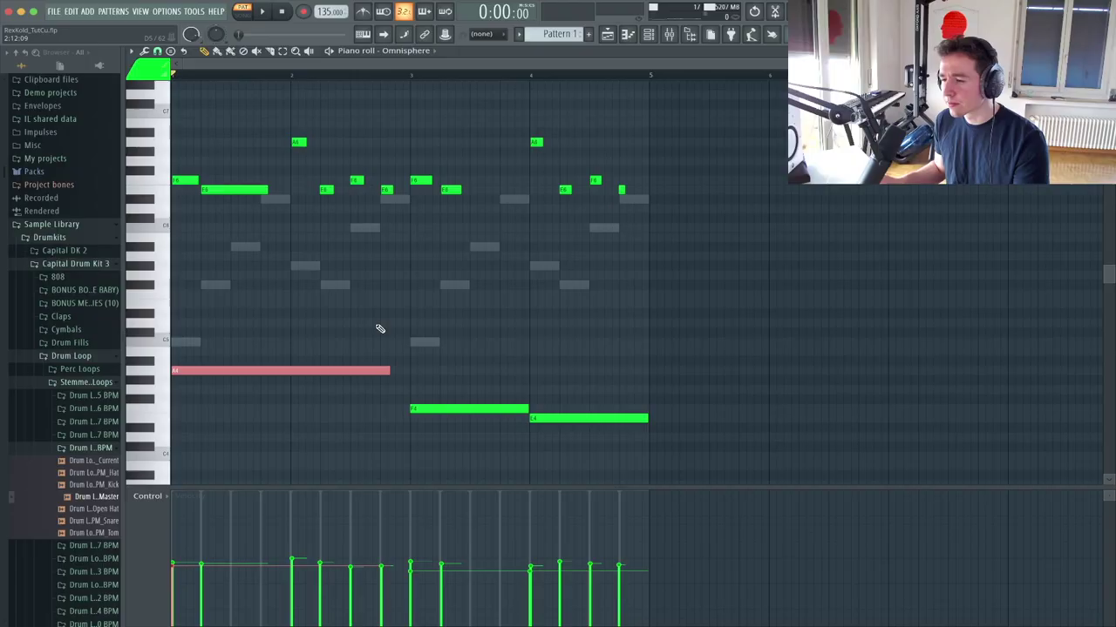
# Step: Select the E4 bass note in the Omnisphere piano roll
pyautogui.moveTo(369, 310); pyautogui.dragTo(342, 464)
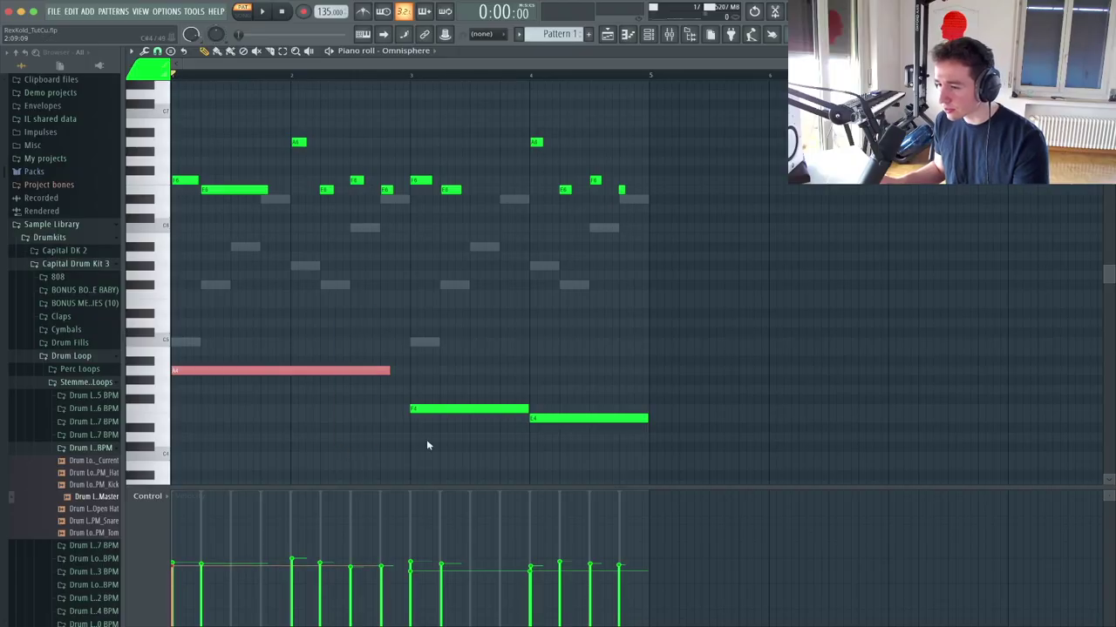
pyautogui.moveTo(604, 348); pyautogui.dragTo(591, 451)
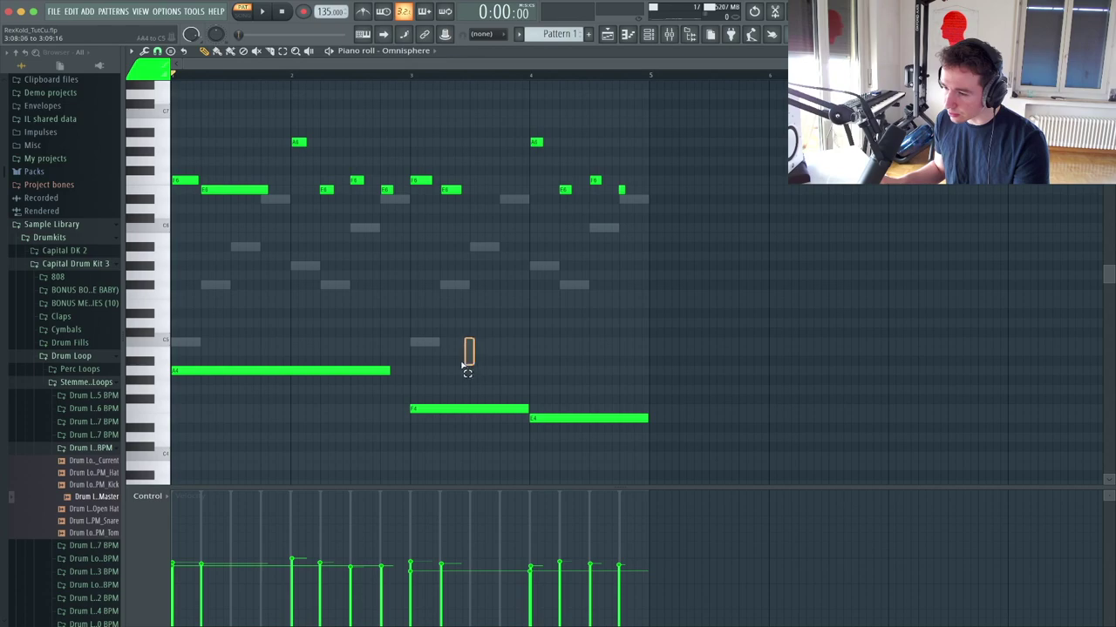
pyautogui.moveTo(426, 435); pyautogui.dragTo(436, 311)
# Step: In the mixer, inspect the REC track's Fruity parametric EQ 2 low cut and Fruity Limiter gain
pyautogui.press('F9')
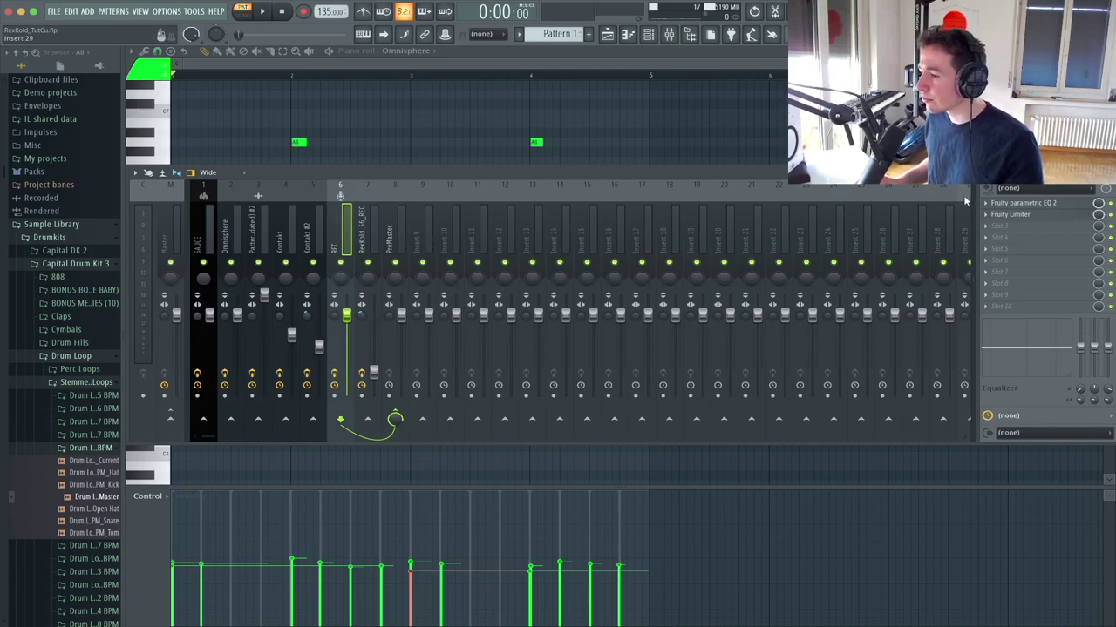
pyautogui.click(1016, 205)
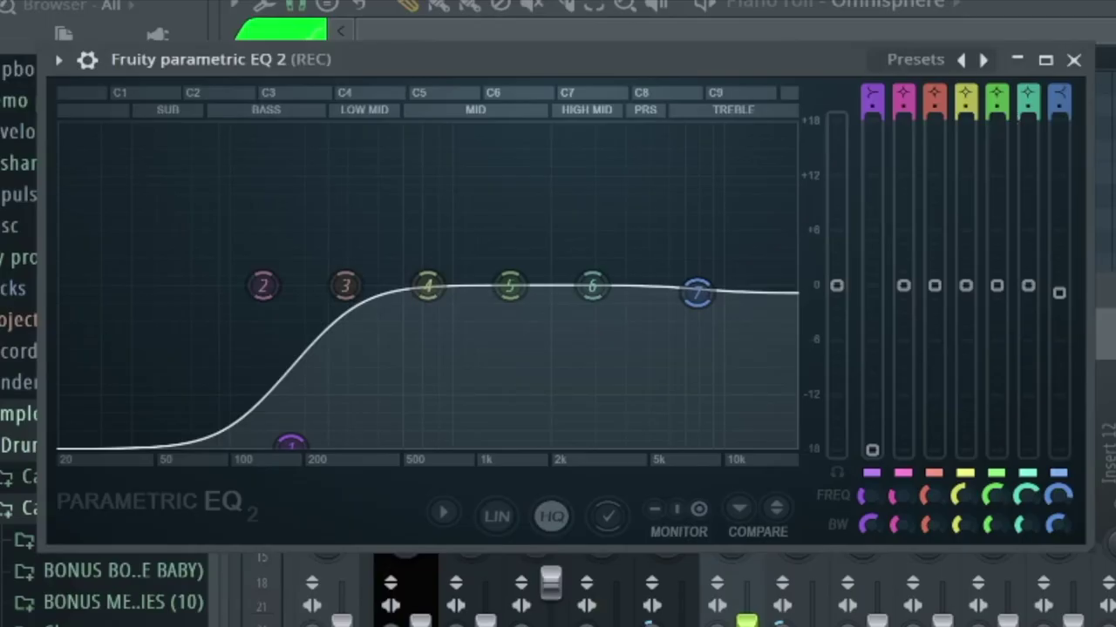
pyautogui.click(1074, 60)
pyautogui.click(1011, 214)
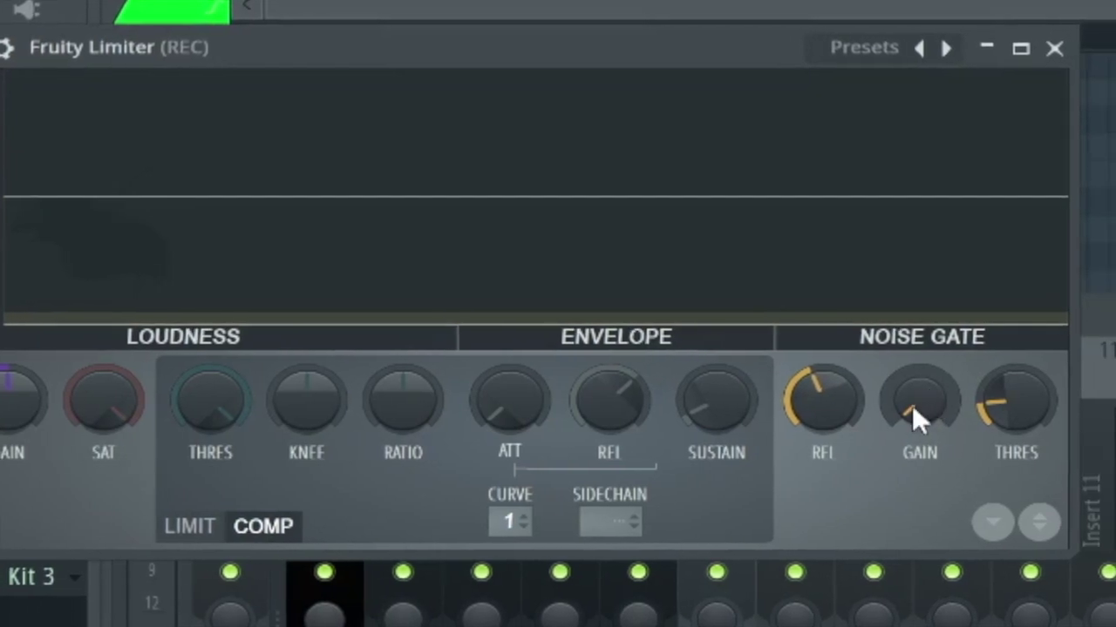
pyautogui.moveTo(911, 410)
pyautogui.mouseDown()
pyautogui.moveTo(912, 375)
pyautogui.moveTo(911, 412)
pyautogui.mouseUp()
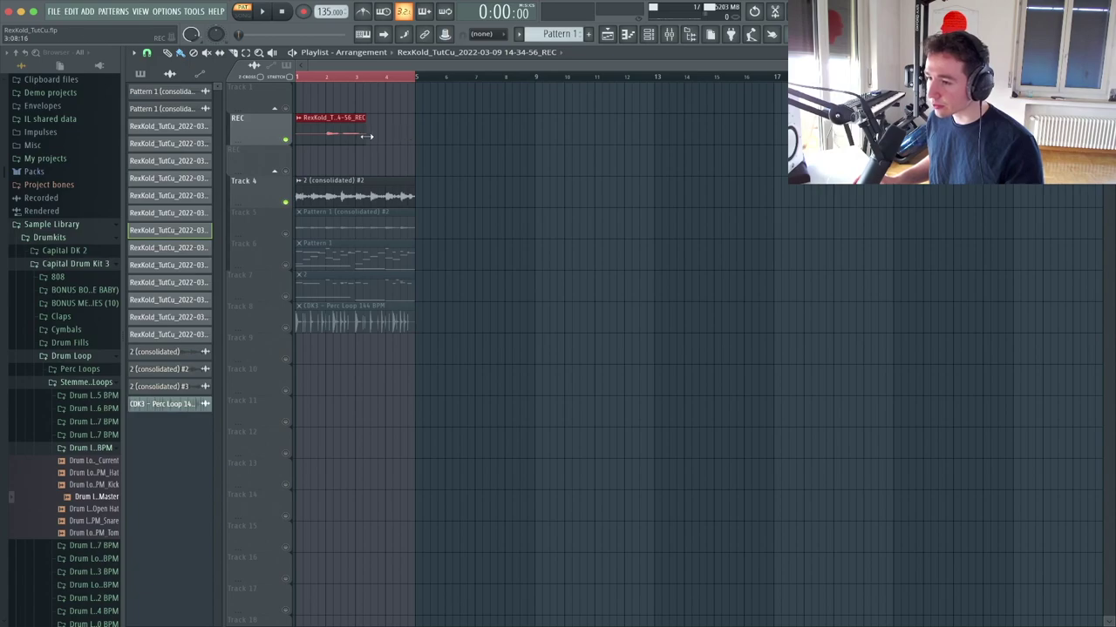
# Step: Move the Raum reverb window aside, close the clip settings, and play then stop the REC track
pyautogui.press('F9')
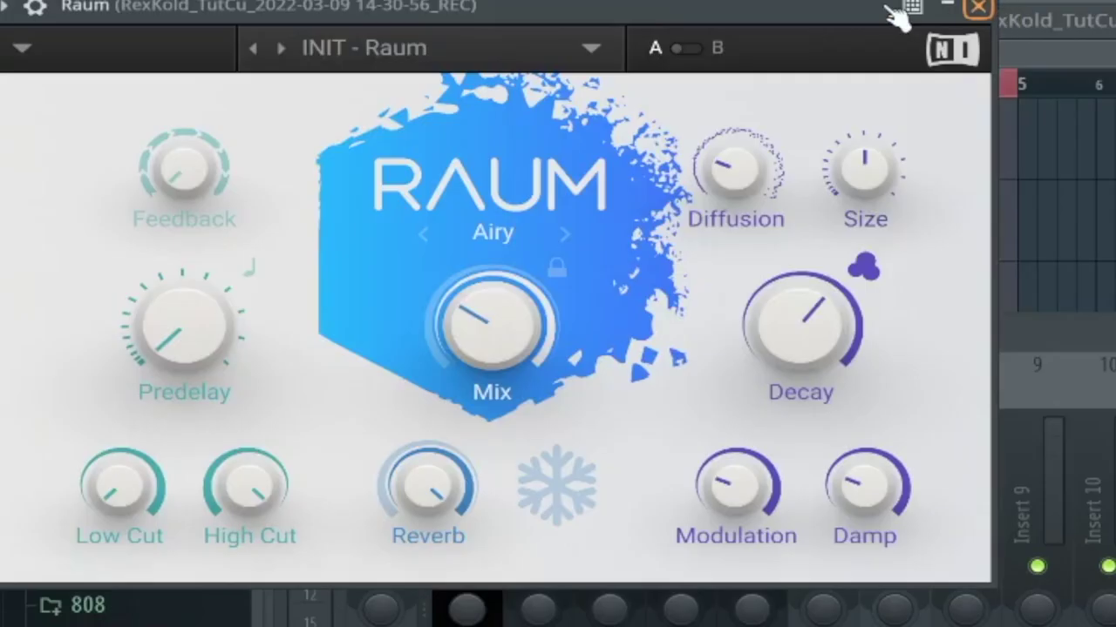
pyautogui.moveTo(700, 4); pyautogui.dragTo(840, 21)
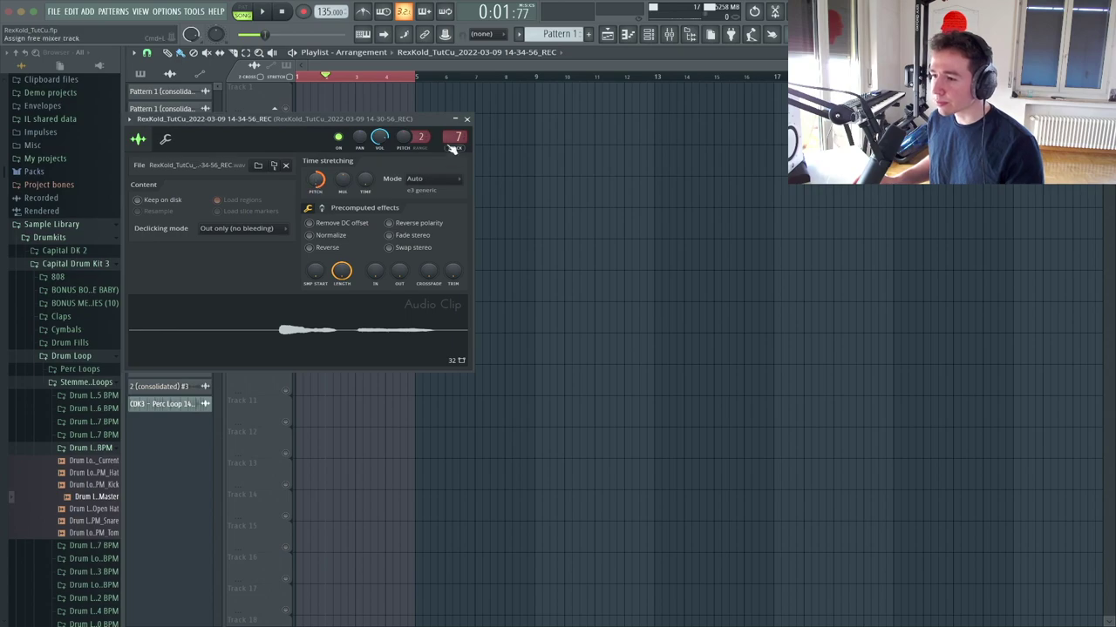
pyautogui.click(468, 120)
pyautogui.press('space')
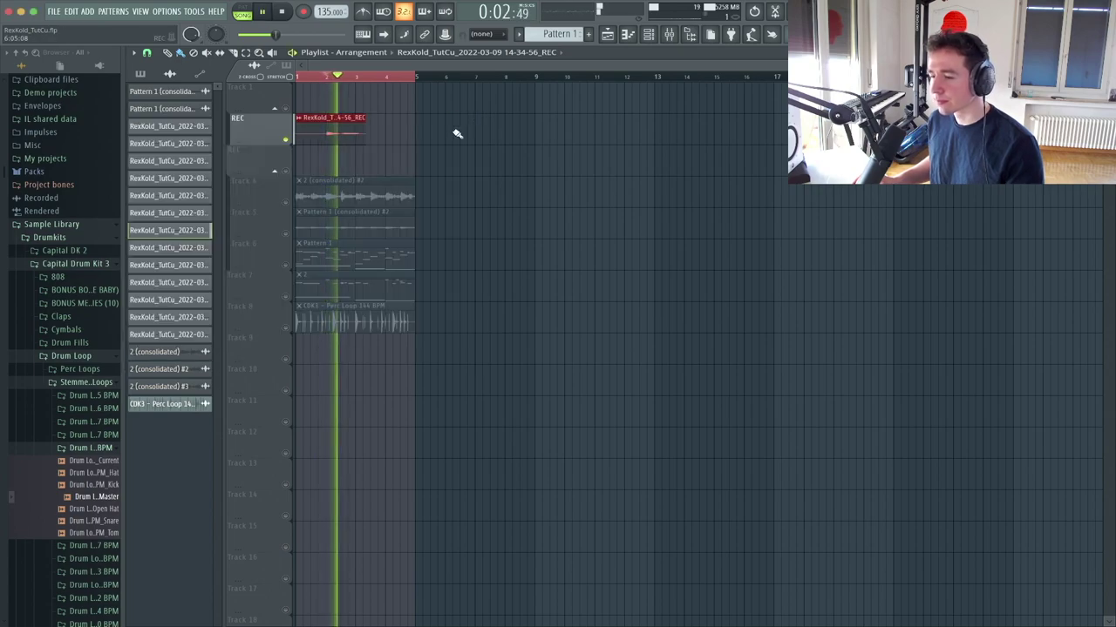
pyautogui.press('space')
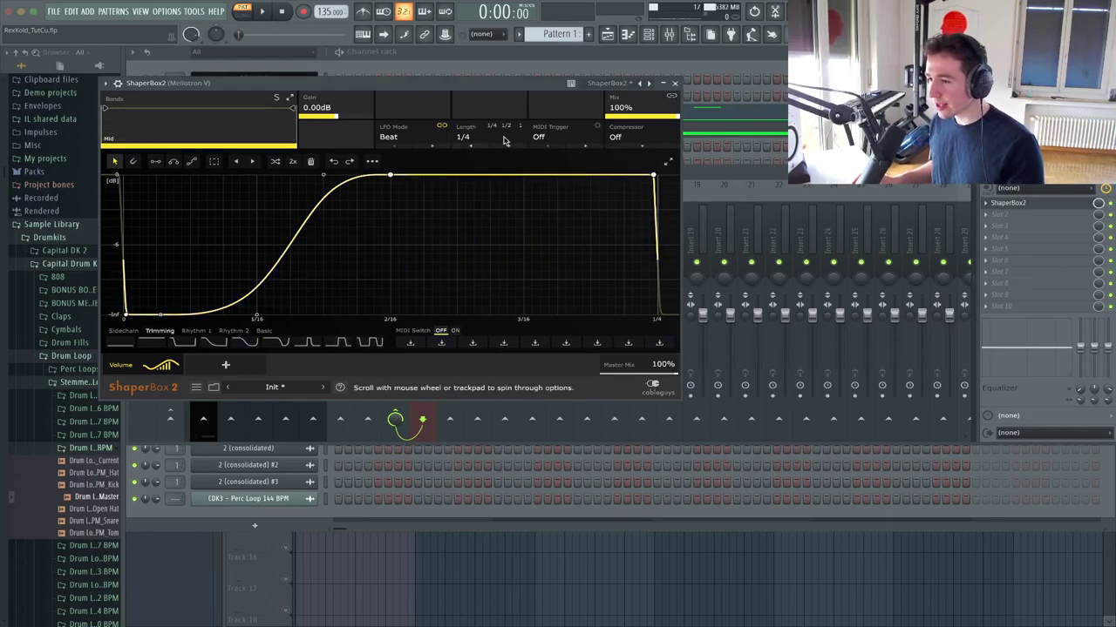
# Step: Close the ShaperBox 2 volume shaper window
pyautogui.click(674, 83)
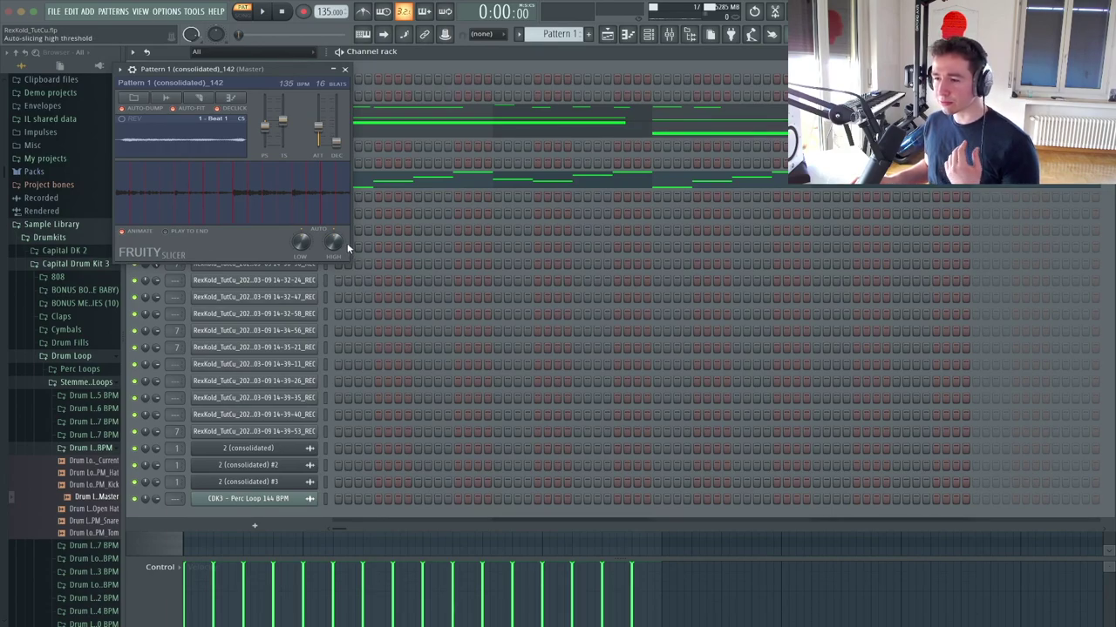
# Step: Adjust the Fruity Slicer attack, slice the audio on every beat, and view the slice notes
pyautogui.moveTo(285, 70); pyautogui.dragTo(303, 72)
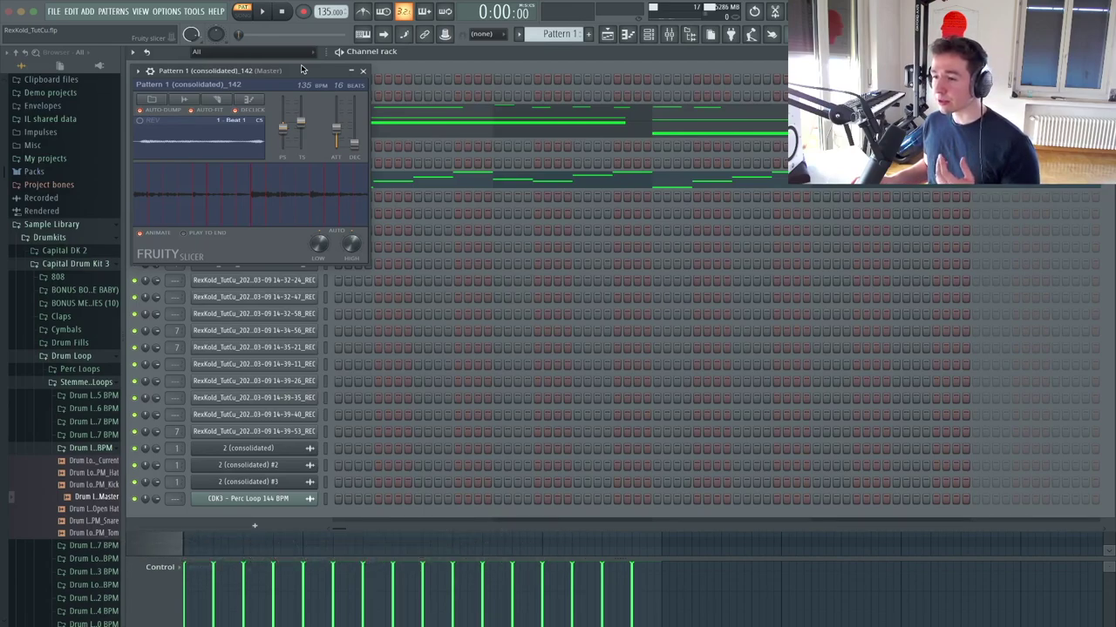
pyautogui.moveTo(302, 69); pyautogui.dragTo(338, 85)
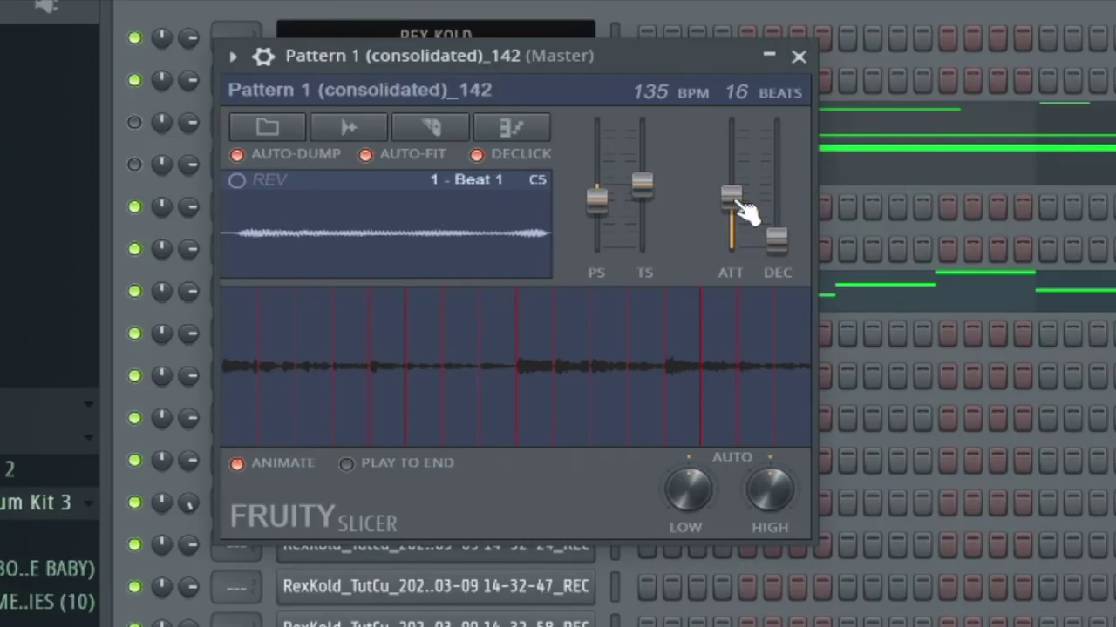
pyautogui.moveTo(742, 206); pyautogui.dragTo(741, 243)
pyautogui.click(432, 127)
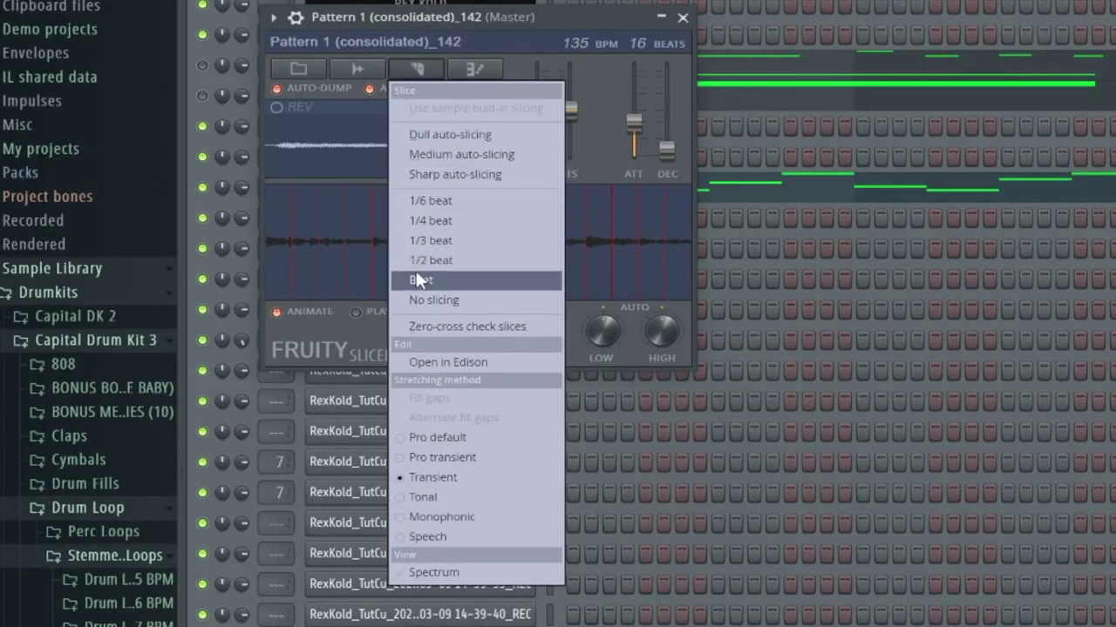
pyautogui.click(422, 279)
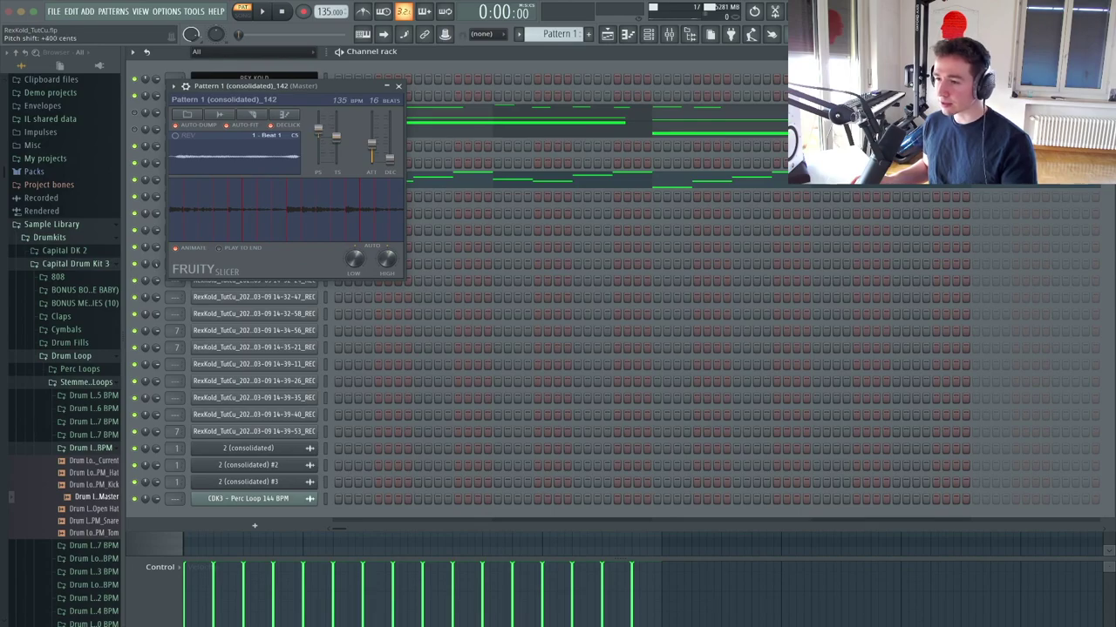
pyautogui.press('F7')
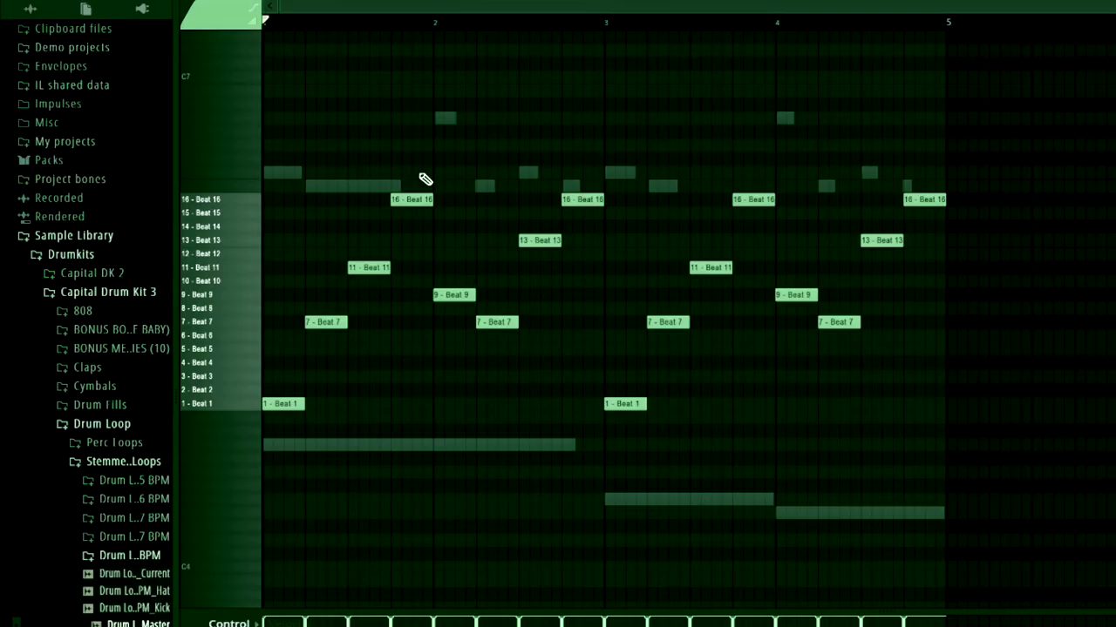
# Step: Play the beat-slice pattern and stop it
pyautogui.press('space')
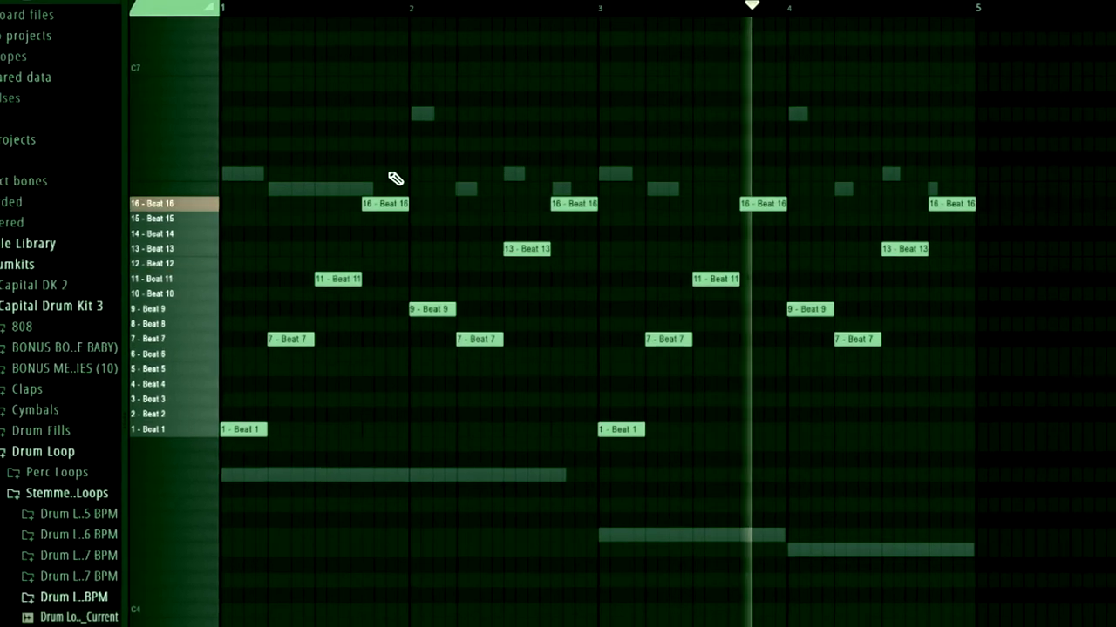
pyautogui.press('space')
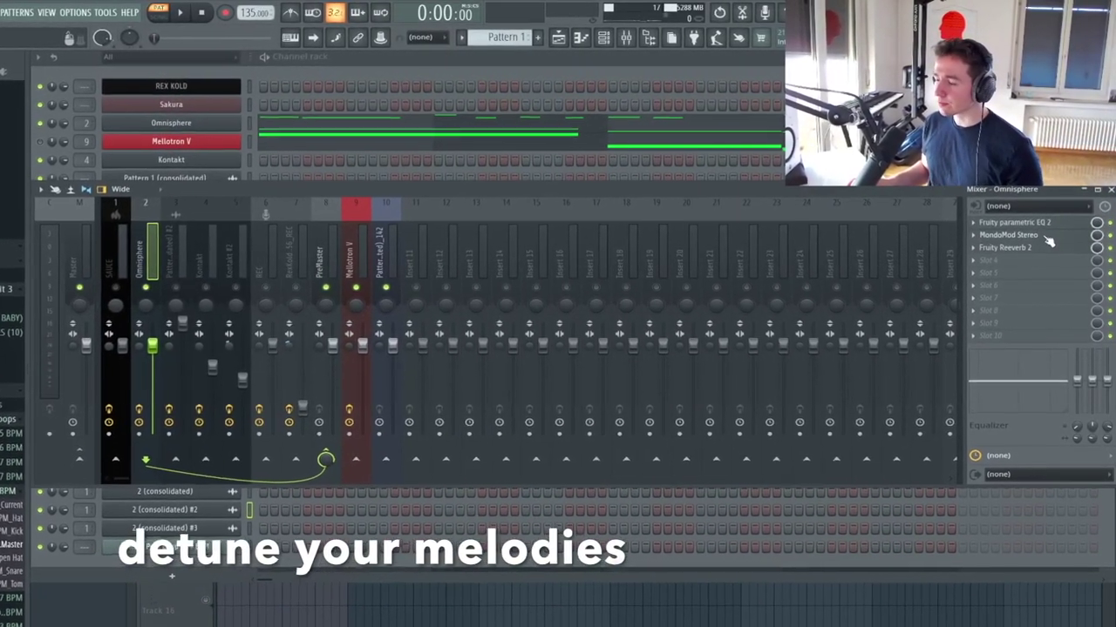
# Step: Push MondoMod Stereo's FM depth up to 72%, pull it back down, and close the plugin
pyautogui.click(1037, 236)
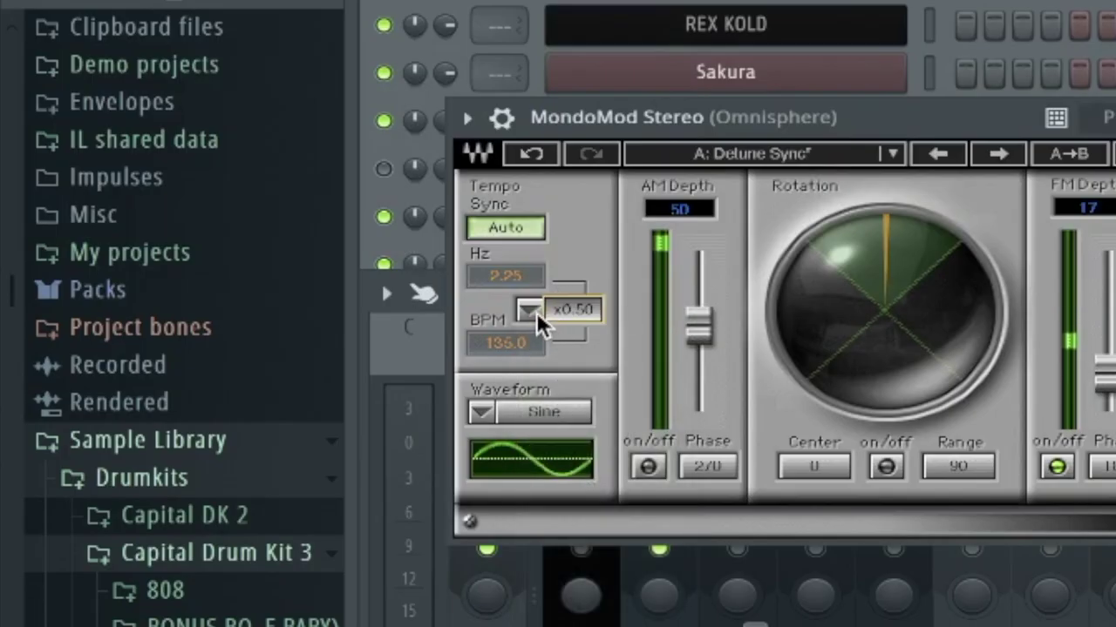
pyautogui.moveTo(730, 361); pyautogui.dragTo(729, 354)
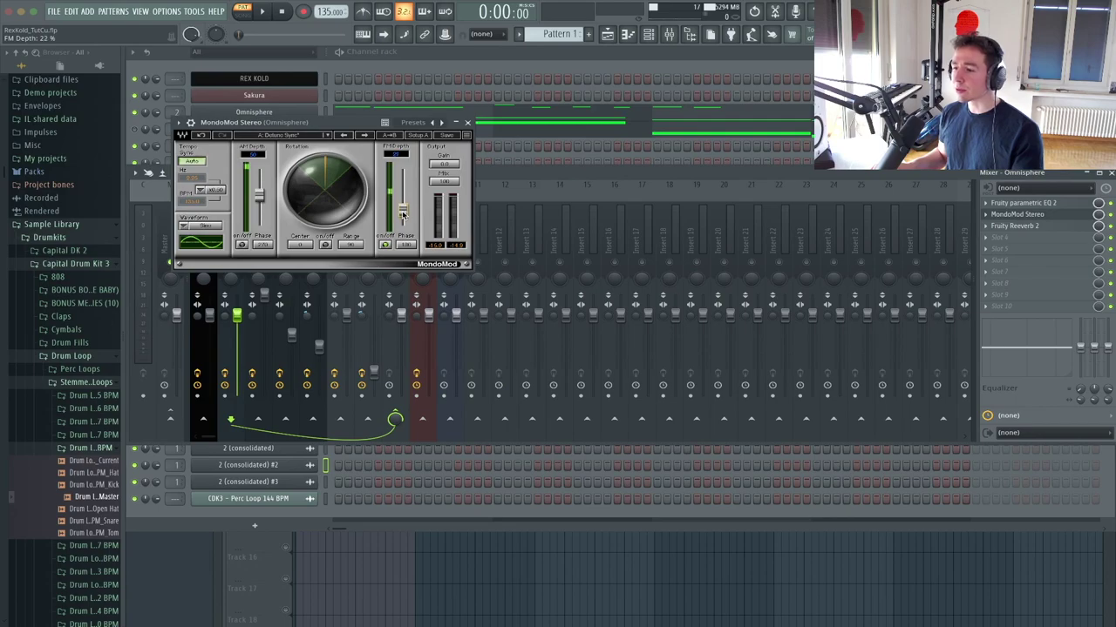
pyautogui.moveTo(401, 214)
pyautogui.mouseDown()
pyautogui.moveTo(401, 183)
pyautogui.moveTo(399, 206)
pyautogui.mouseUp()
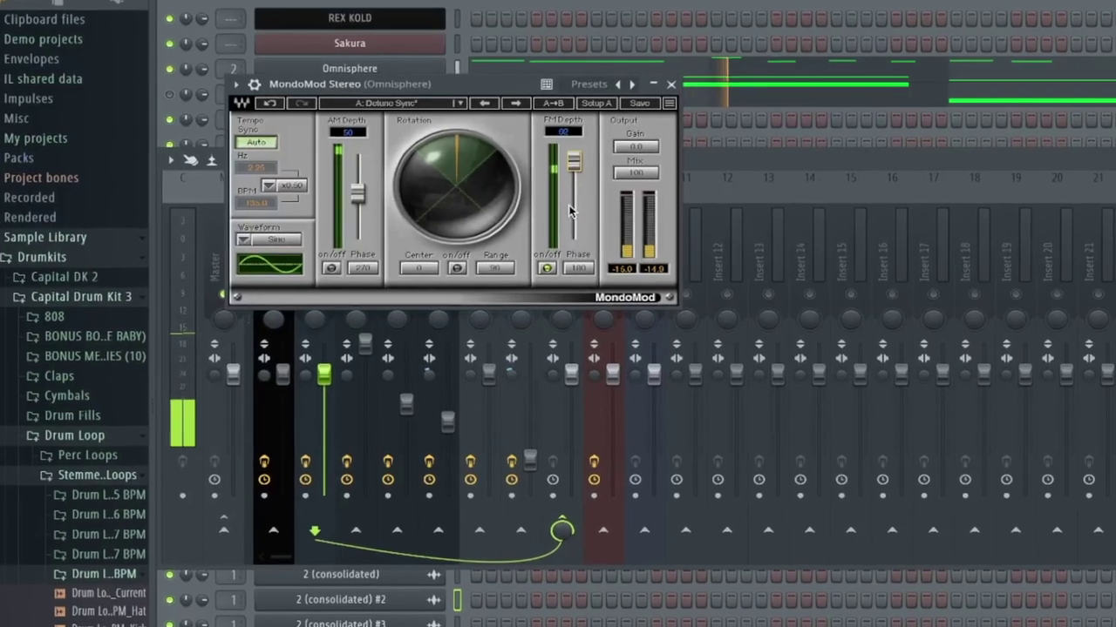
pyautogui.moveTo(569, 209); pyautogui.dragTo(606, 244)
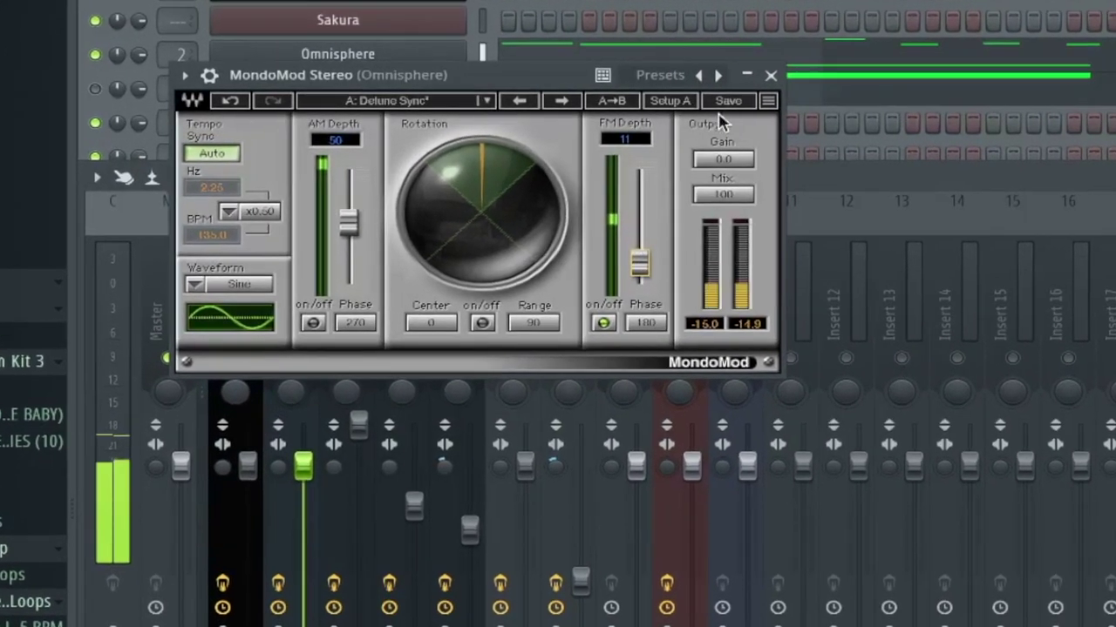
pyautogui.click(781, 74)
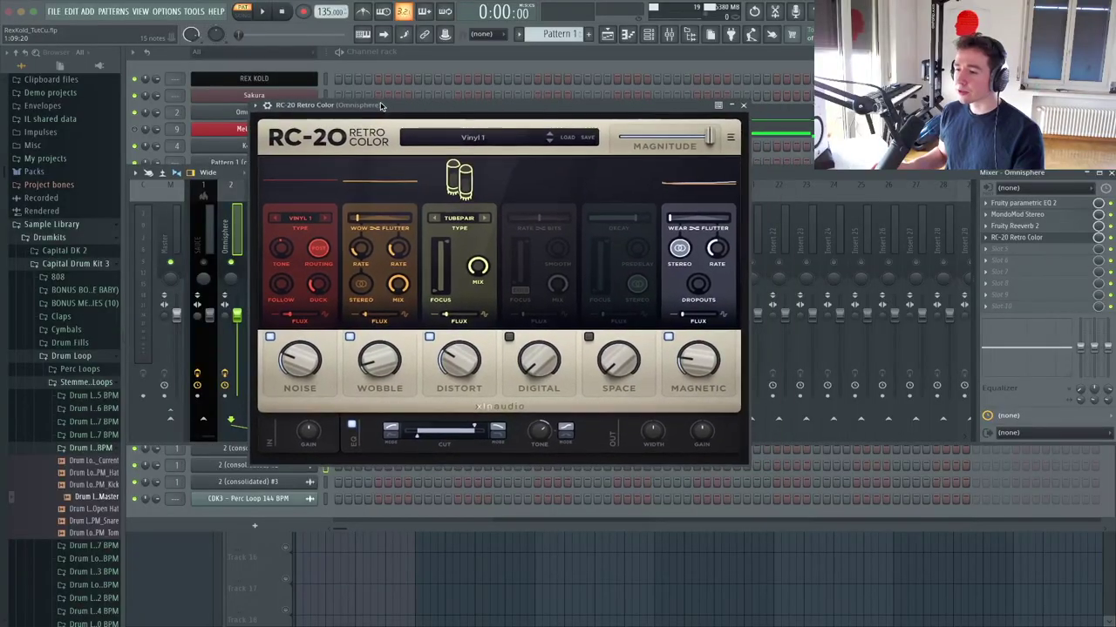